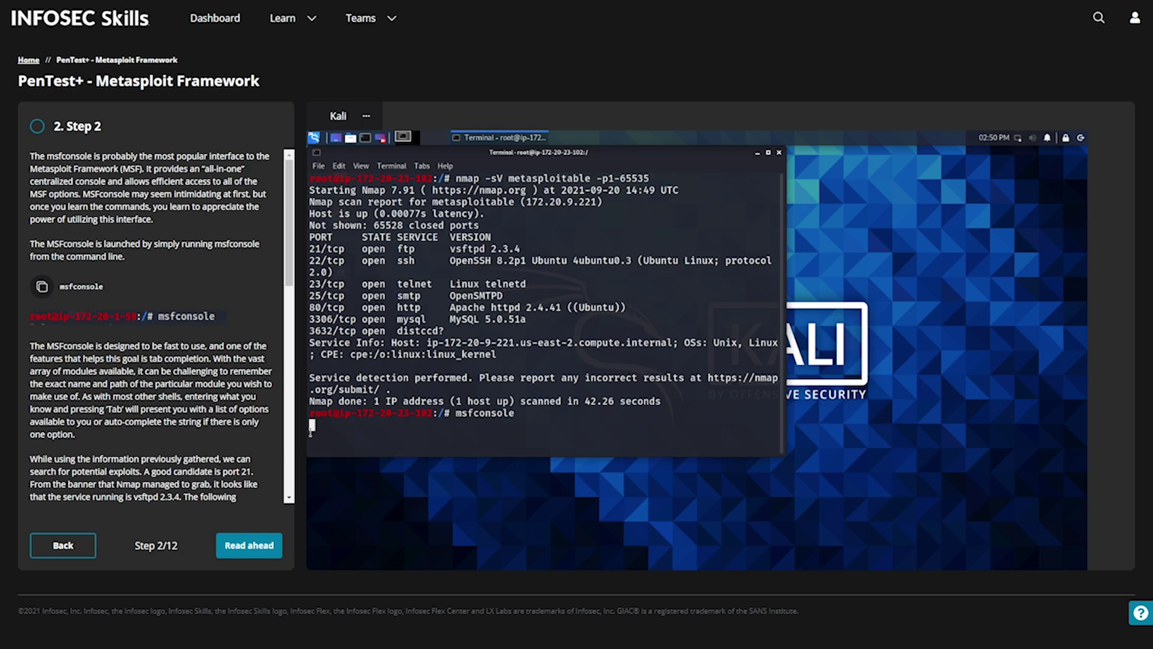
{"action": "scroll", "coordinate": [154, 361], "scroll_direction": "down", "scroll_amount": 2}
{"action": "scroll", "coordinate": [143, 390], "scroll_direction": "down", "scroll_amount": 2}
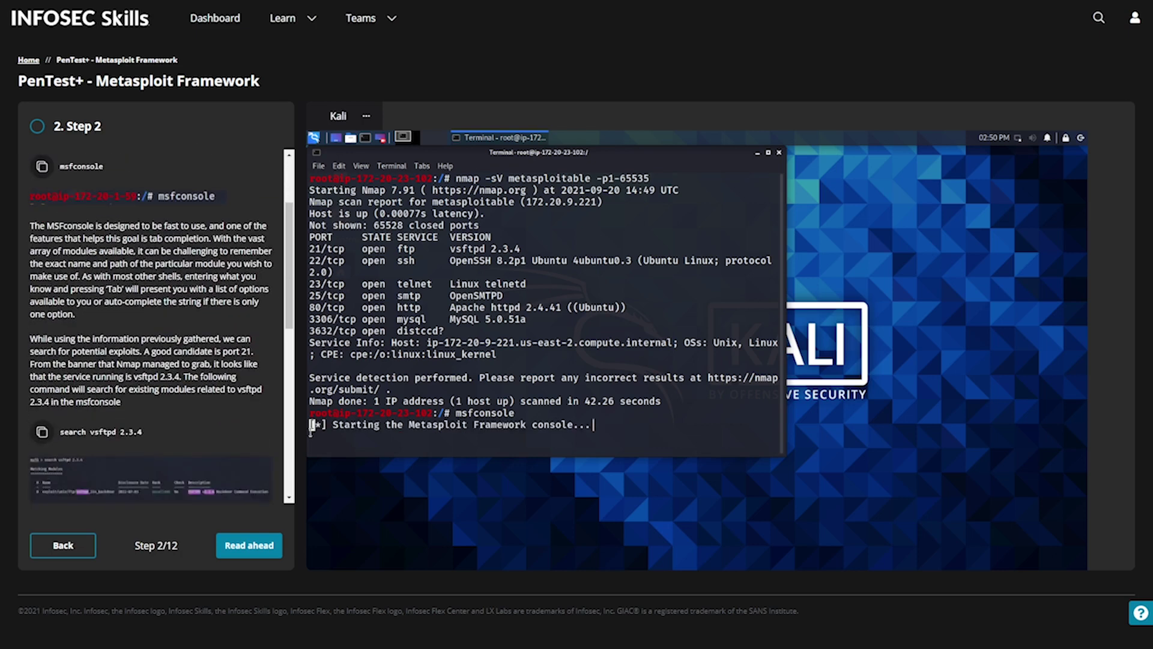
{"action": "scroll", "coordinate": [143, 361], "scroll_direction": "down", "scroll_amount": 2}
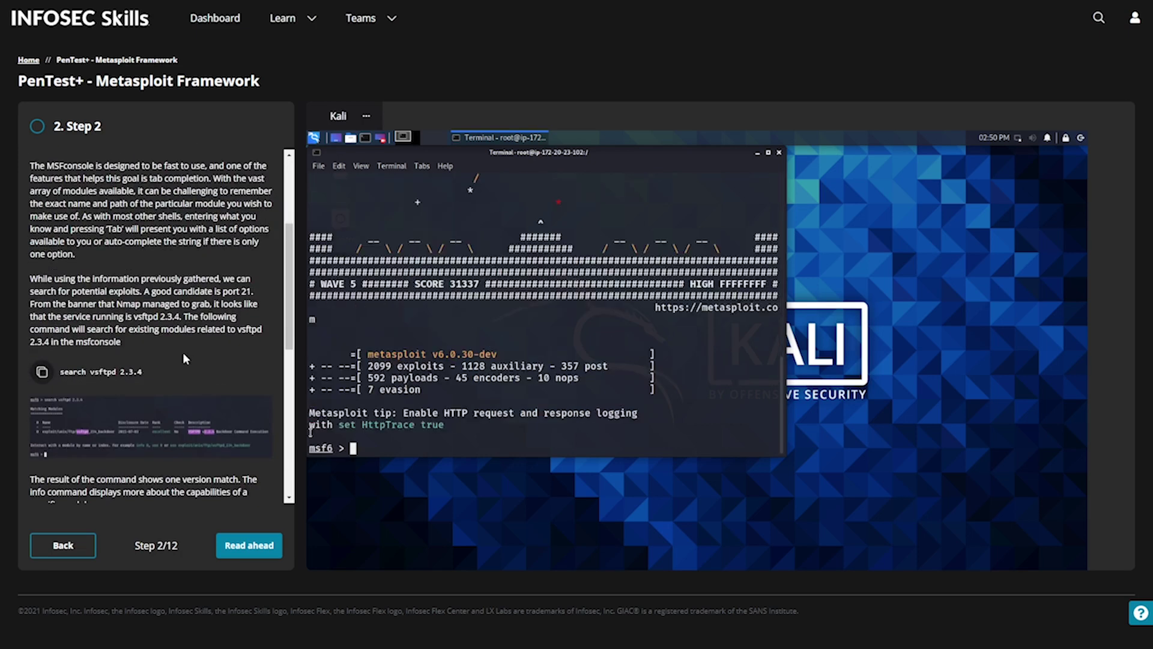
{"action": "scroll", "coordinate": [183, 353], "scroll_direction": "down", "scroll_amount": 2}
Step: View the enlarged example search results screenshot in the Metasploit lab, then close it
{"action": "left_click", "coordinate": [162, 378]}
{"action": "left_click", "coordinate": [158, 379]}
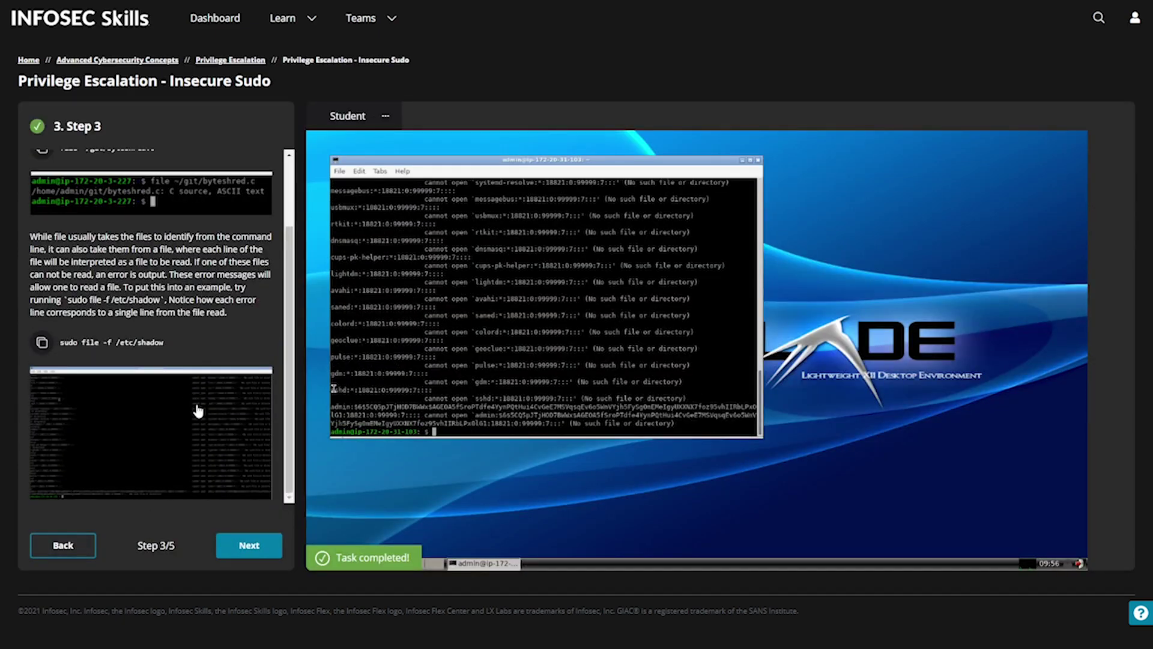
Step: Check the enlarged shadow file output screenshot, then advance the lab to Step 4
{"action": "left_click", "coordinate": [200, 415]}
{"action": "left_click", "coordinate": [188, 424]}
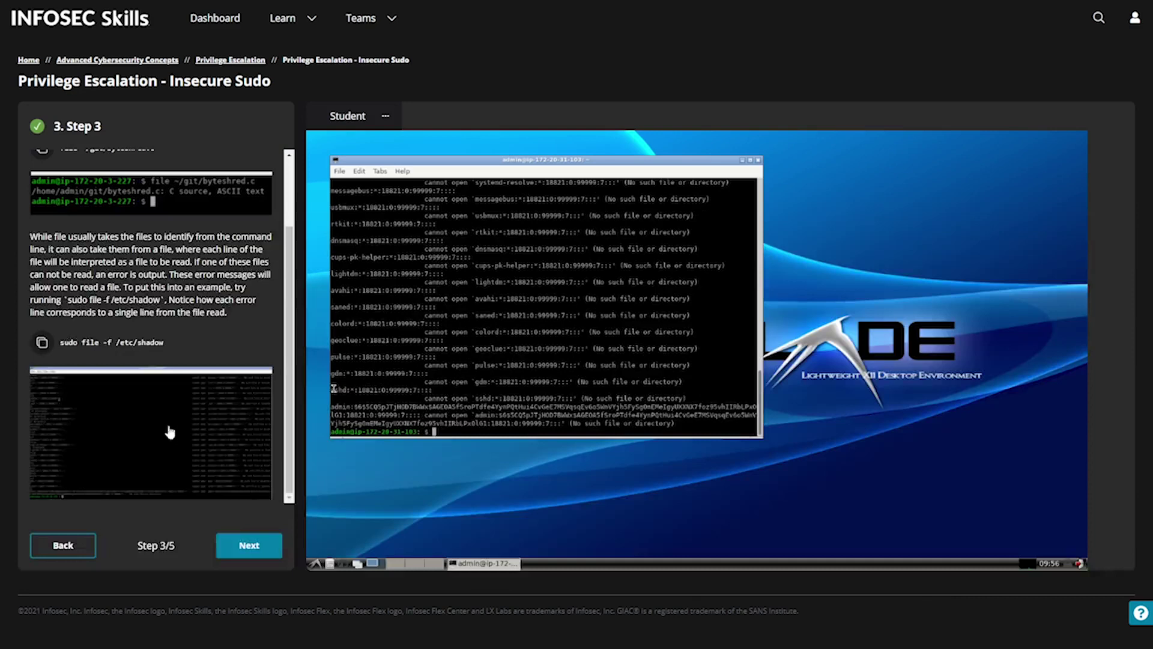
{"action": "left_click", "coordinate": [249, 544]}
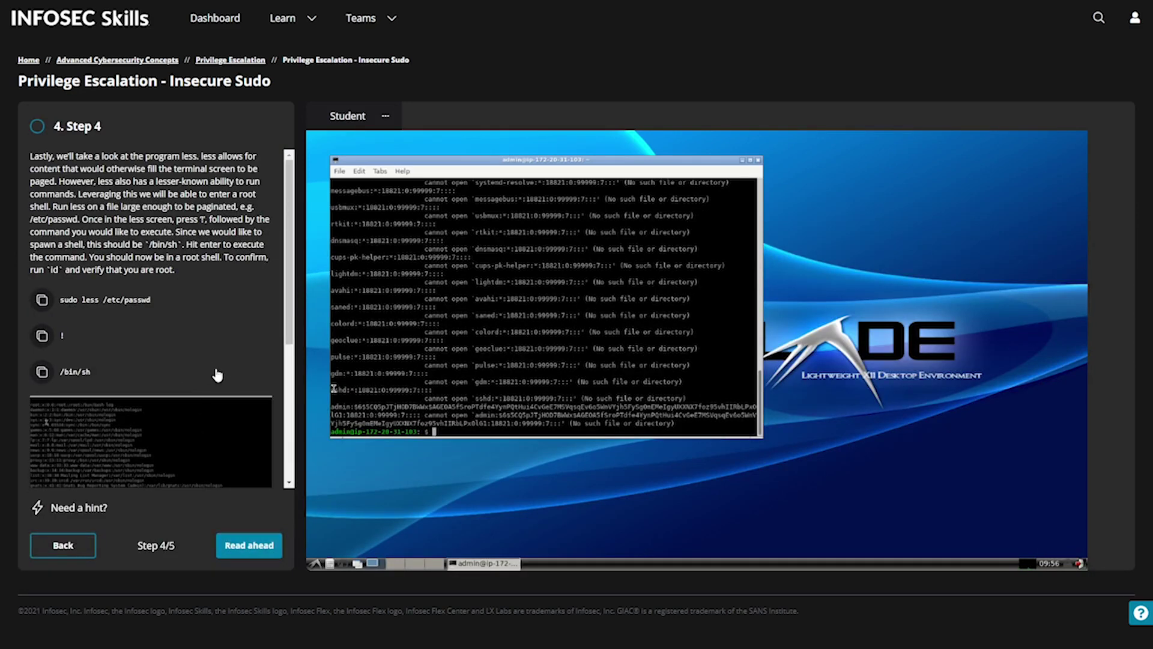
Step: Run 'sudo less /etc/passwd' in the terminal and copy the '!' escape snippet
{"action": "left_click", "coordinate": [126, 300]}
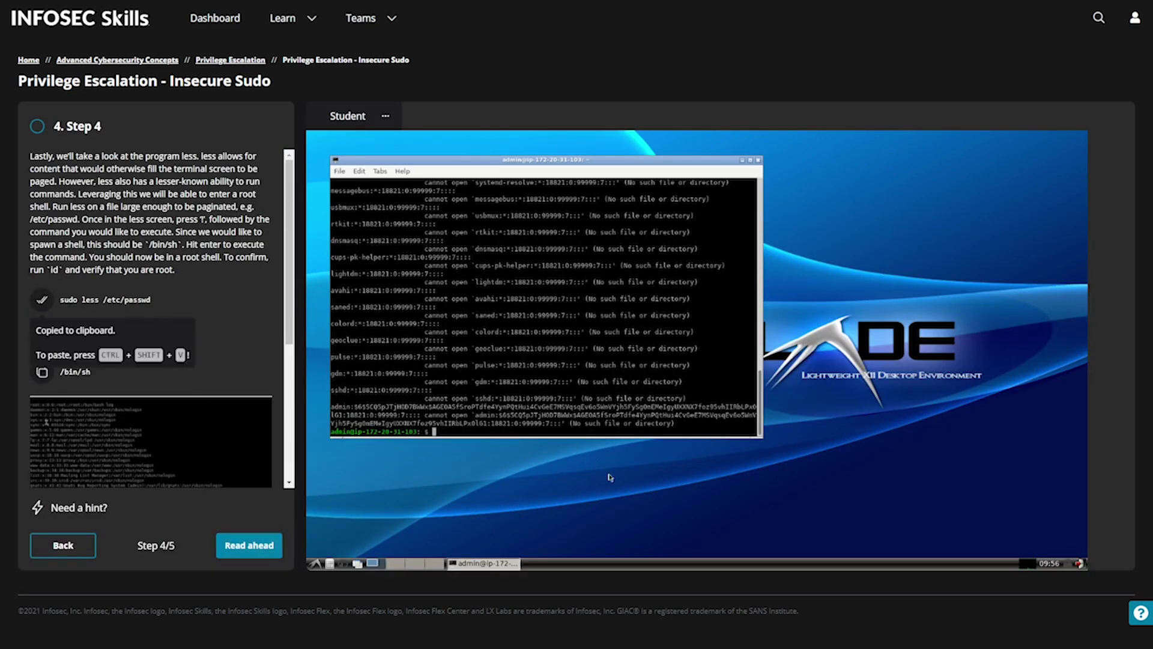
{"action": "key", "text": "ctrl+shift+v"}
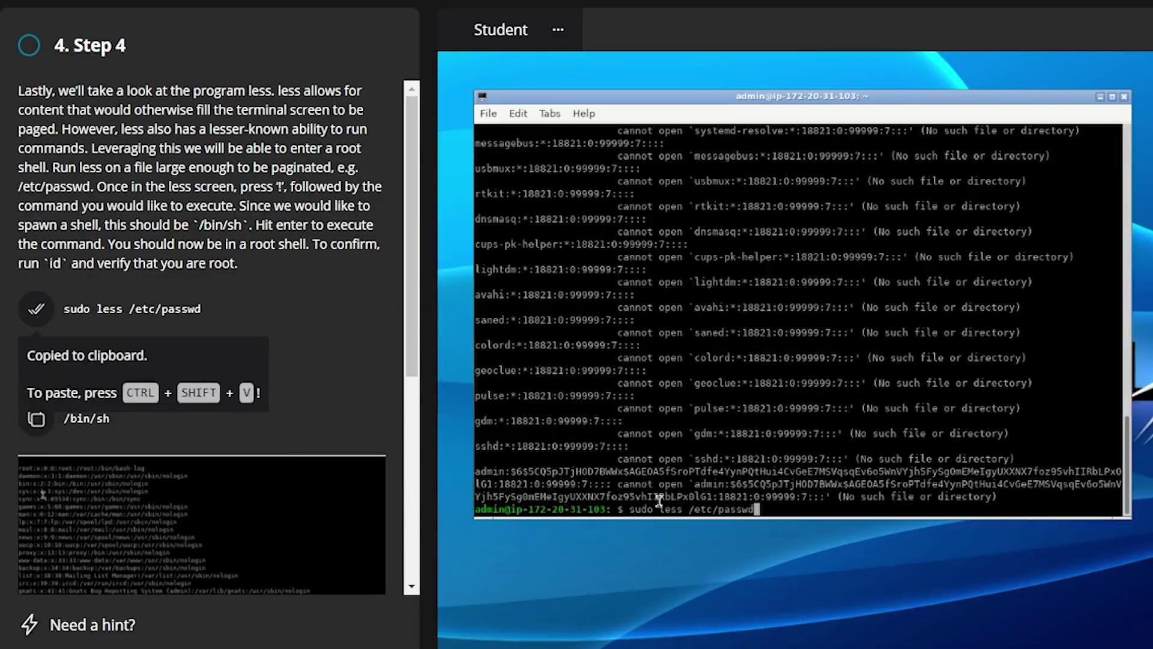
{"action": "key", "text": "Return"}
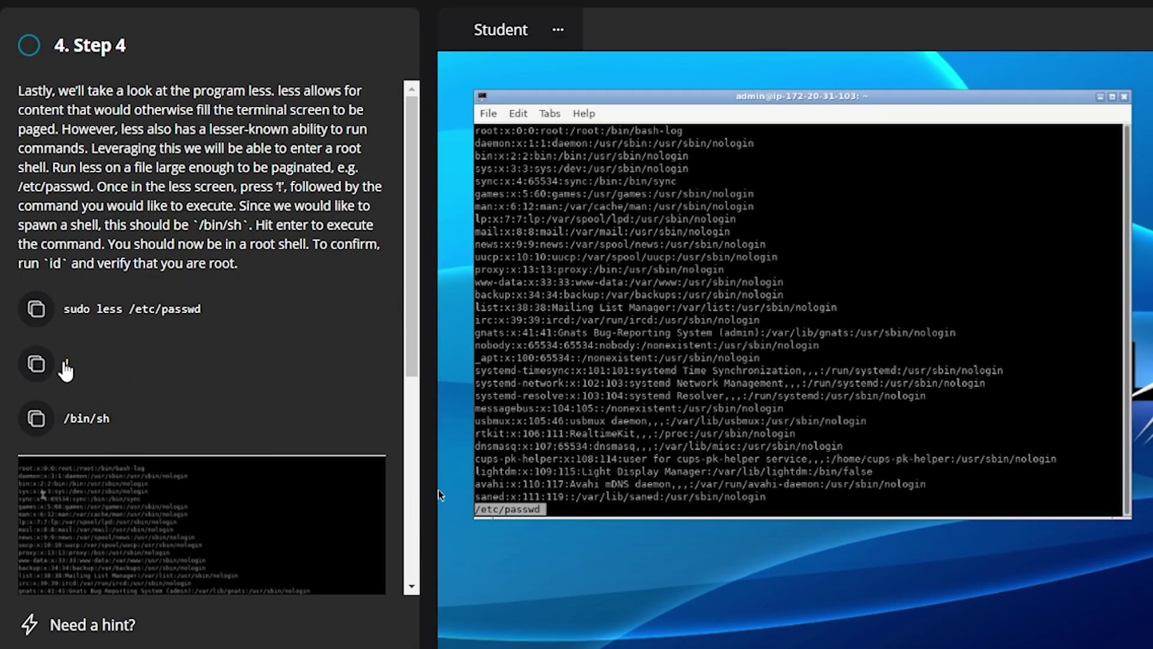
{"action": "left_click", "coordinate": [36, 363]}
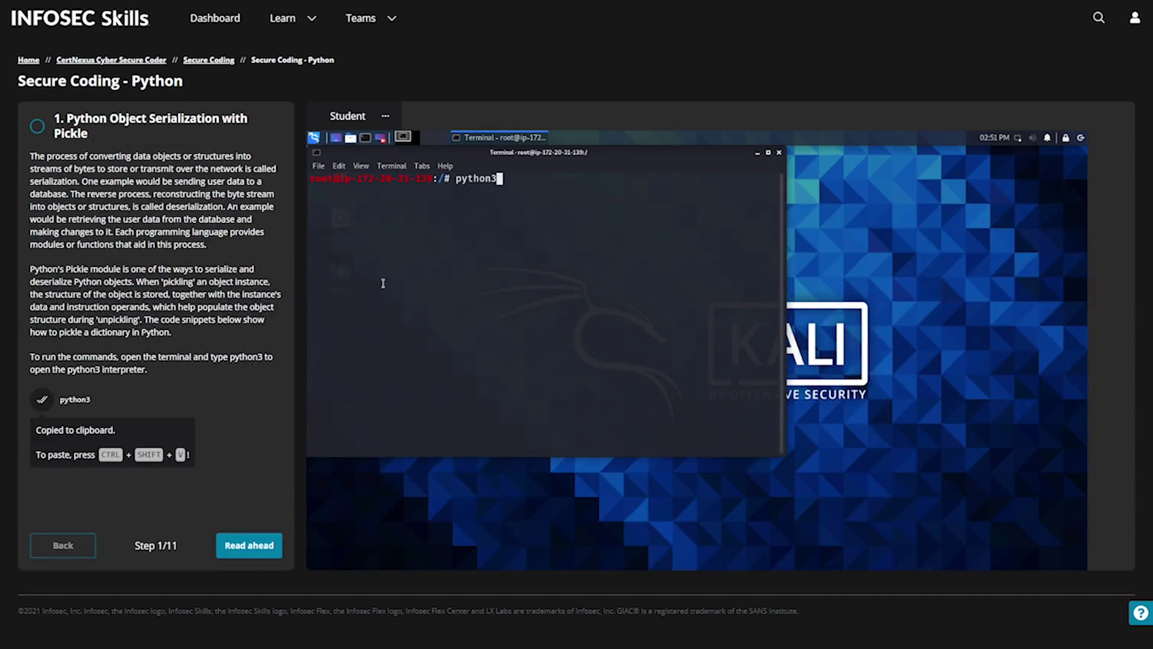
Step: Launch python3, move the lesson to step 2, and run 'import pickle'
{"action": "key", "text": "Return"}
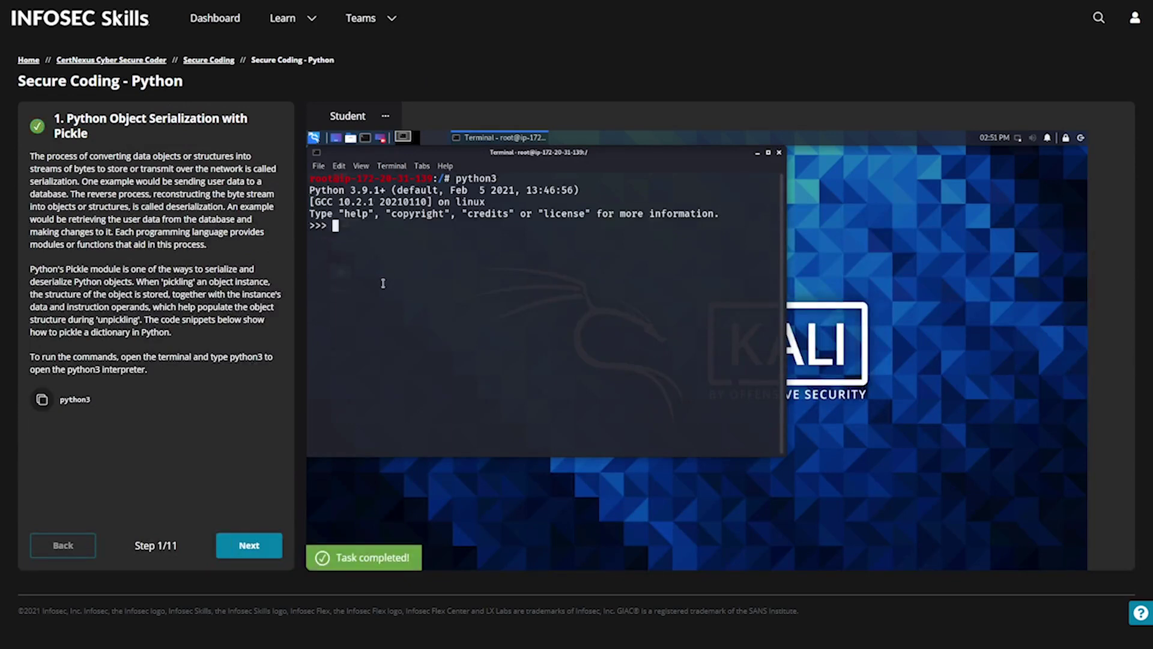
{"action": "left_click", "coordinate": [249, 544]}
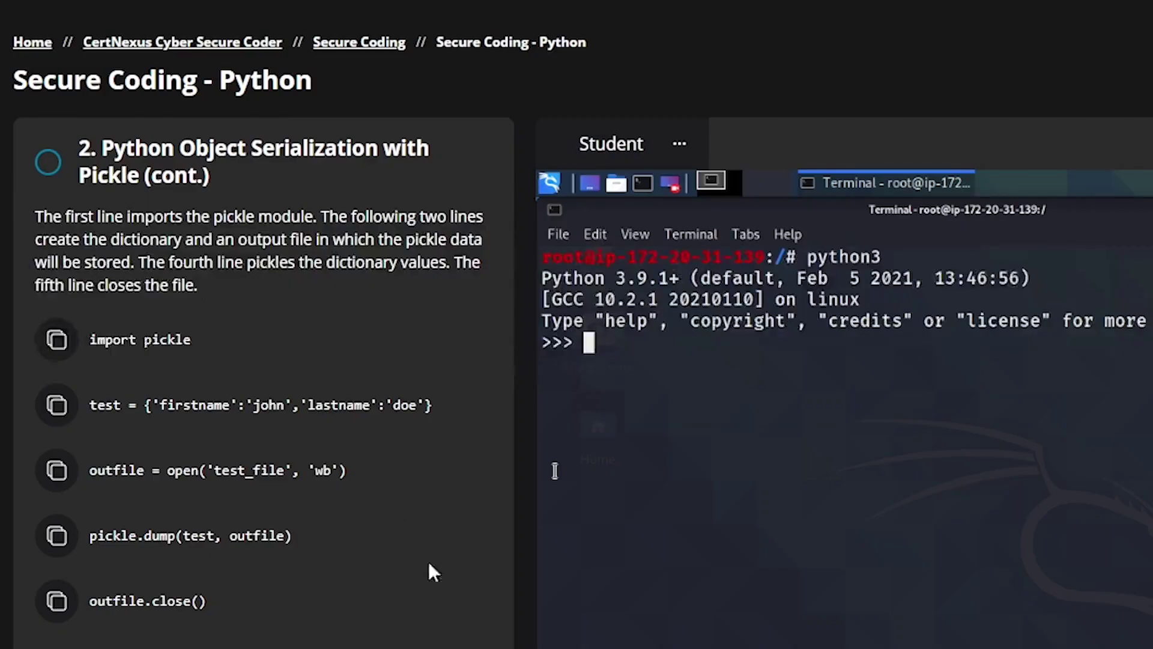
{"action": "left_click", "coordinate": [145, 344]}
{"action": "left_click", "coordinate": [631, 356]}
{"action": "key", "text": "ctrl+shift+v"}
{"action": "key", "text": "Return"}
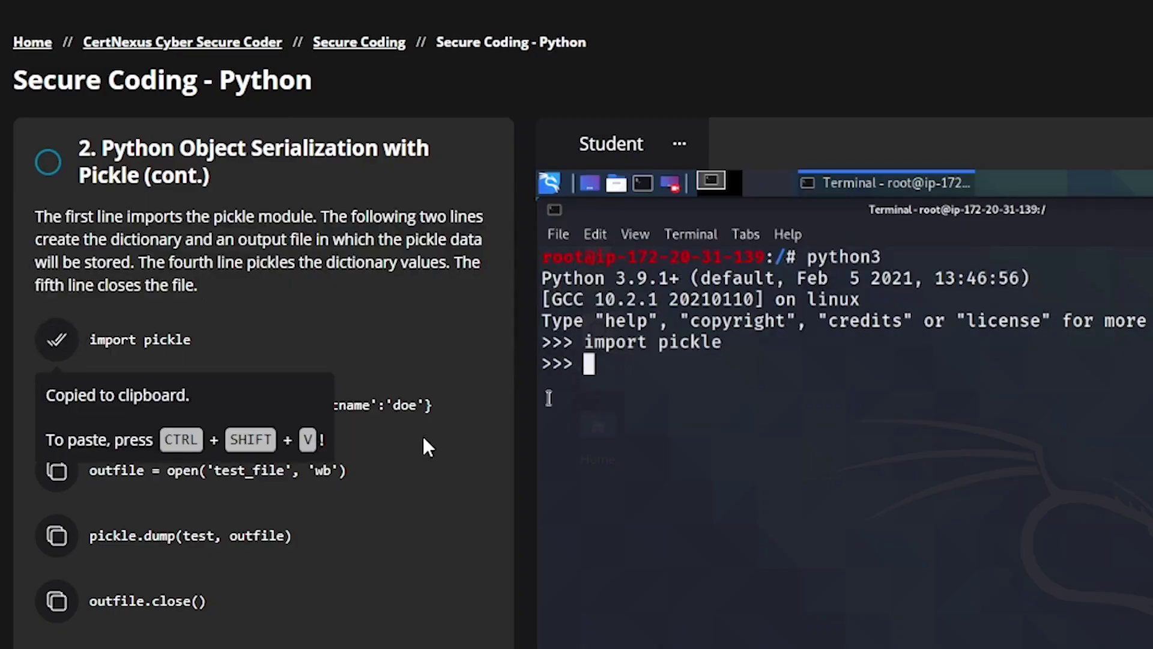
Step: Run the test dictionary line in the Python interpreter
{"action": "left_click", "coordinate": [56, 405]}
{"action": "left_click", "coordinate": [630, 383]}
{"action": "key", "text": "ctrl+shift+v"}
{"action": "key", "text": "Return"}
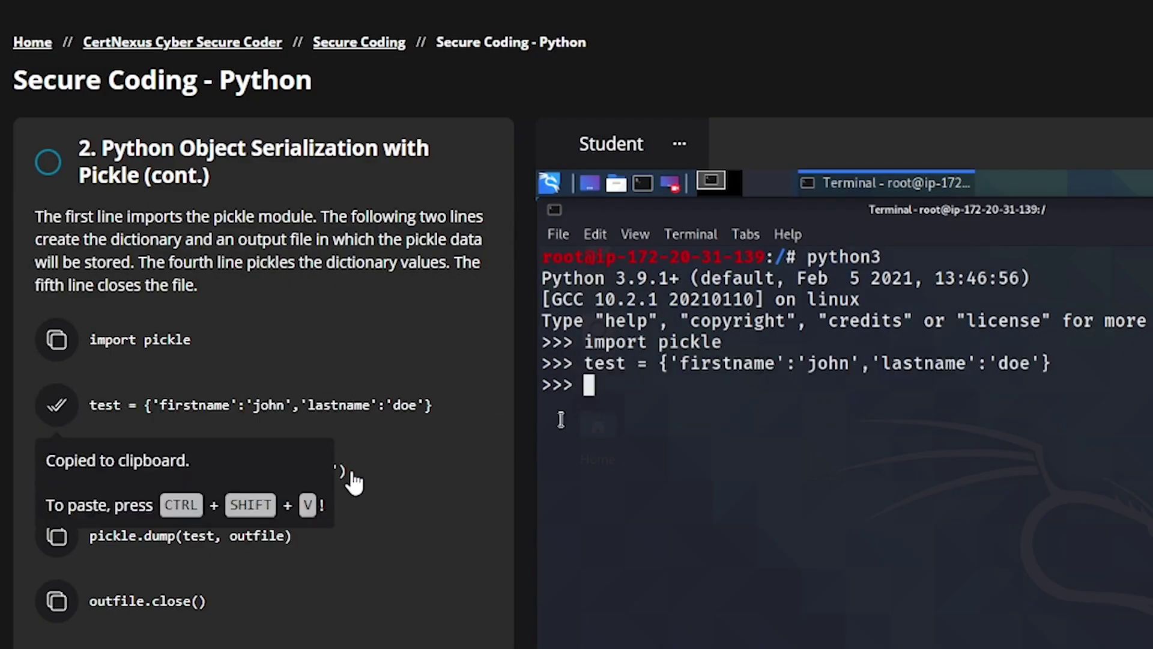